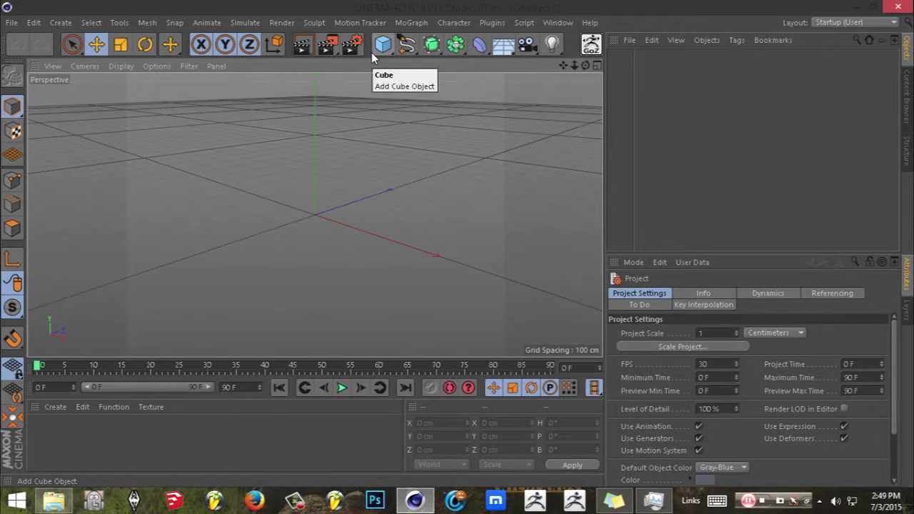
- Open the Terrain.c4d project, browsing for it from the Desktop folder
click(7, 25)
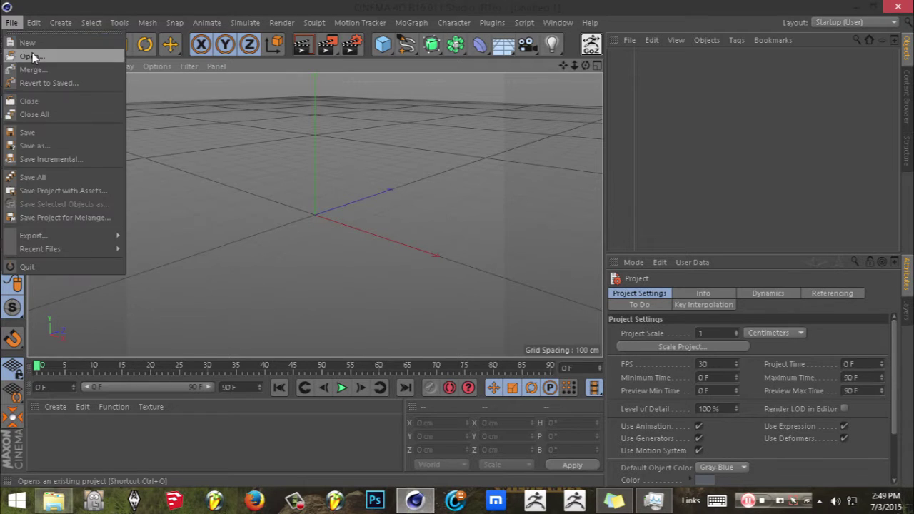
click(34, 58)
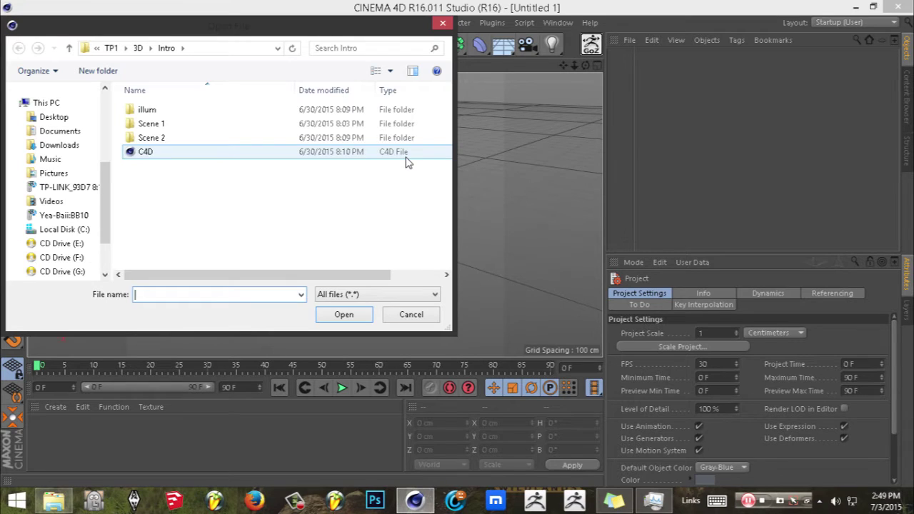
scroll(108, 179, up, 4)
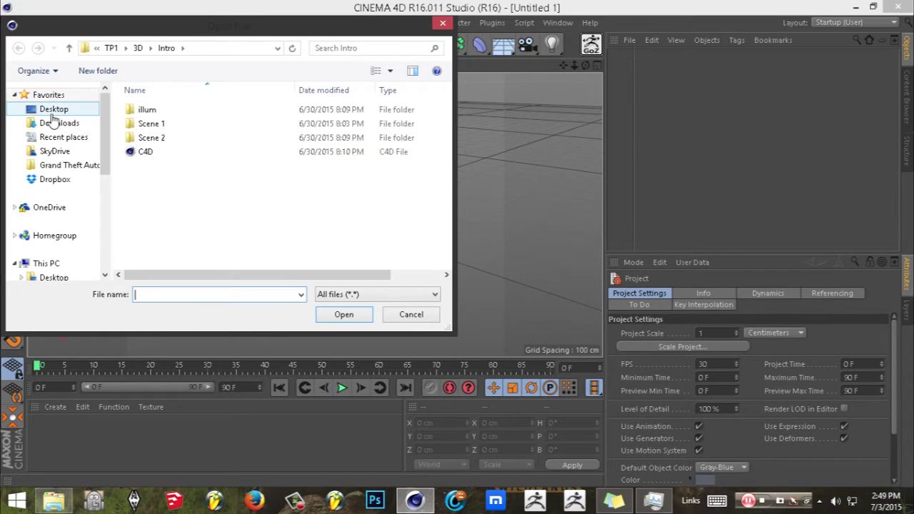
click(53, 111)
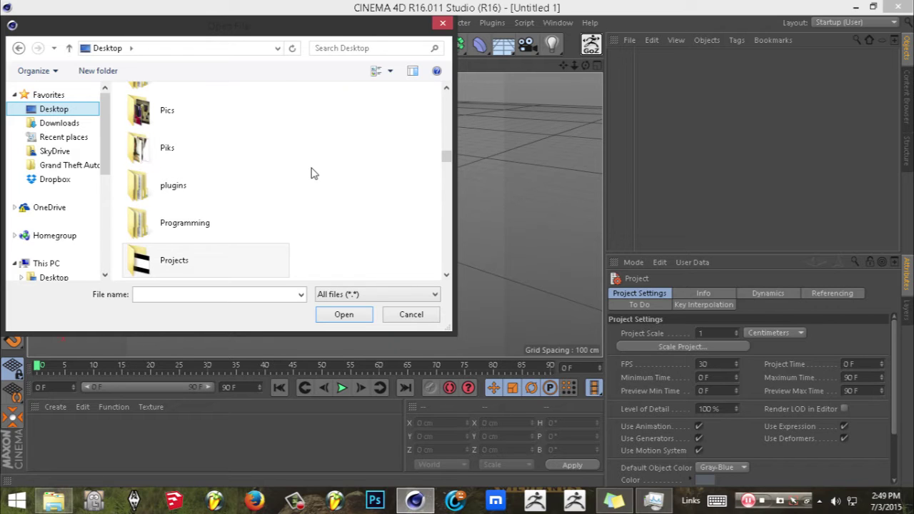
scroll(212, 214, down, 5)
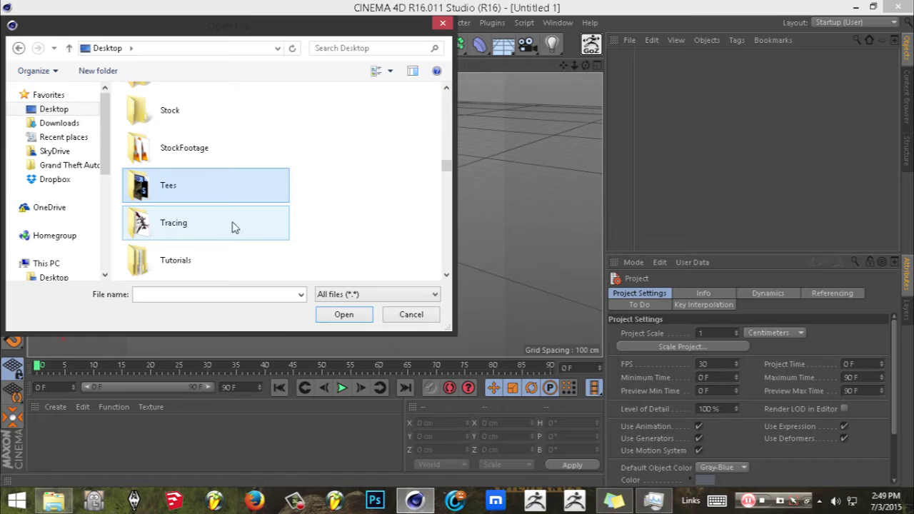
click(207, 228)
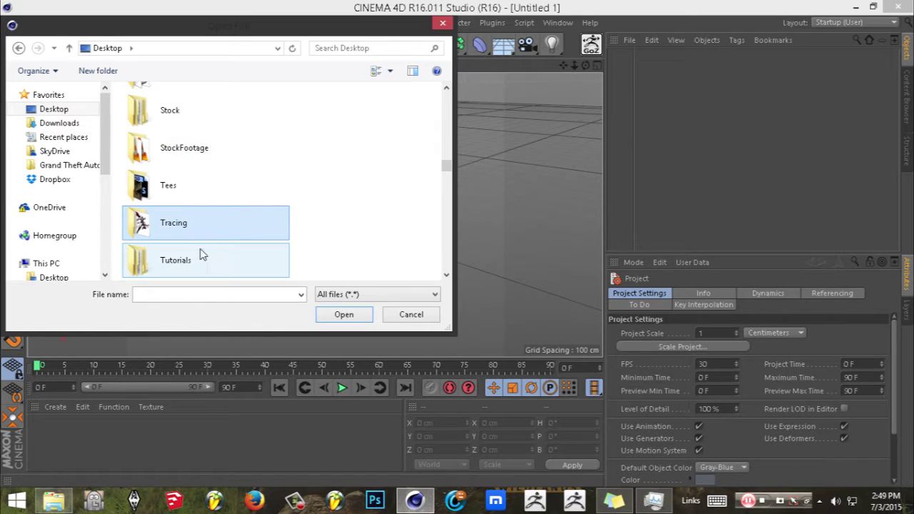
scroll(222, 260, down, 2)
click(190, 116)
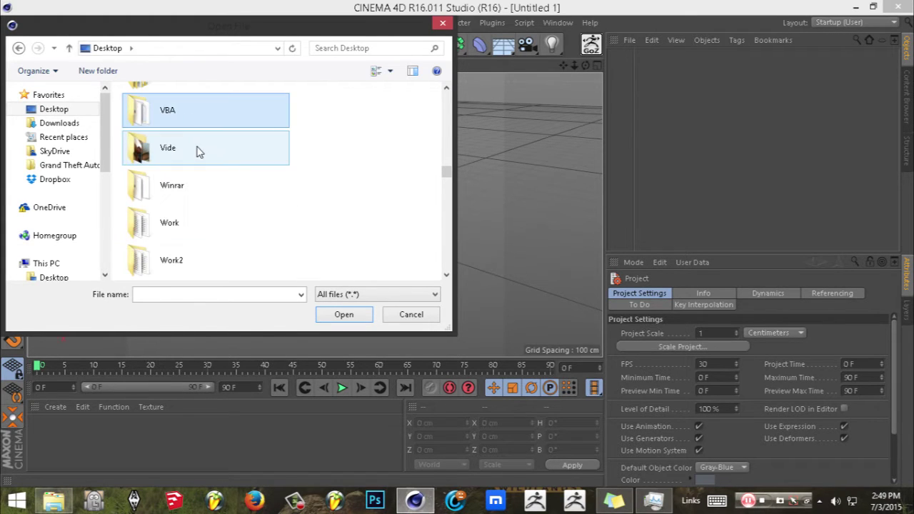
click(199, 149)
scroll(212, 202, down, 1)
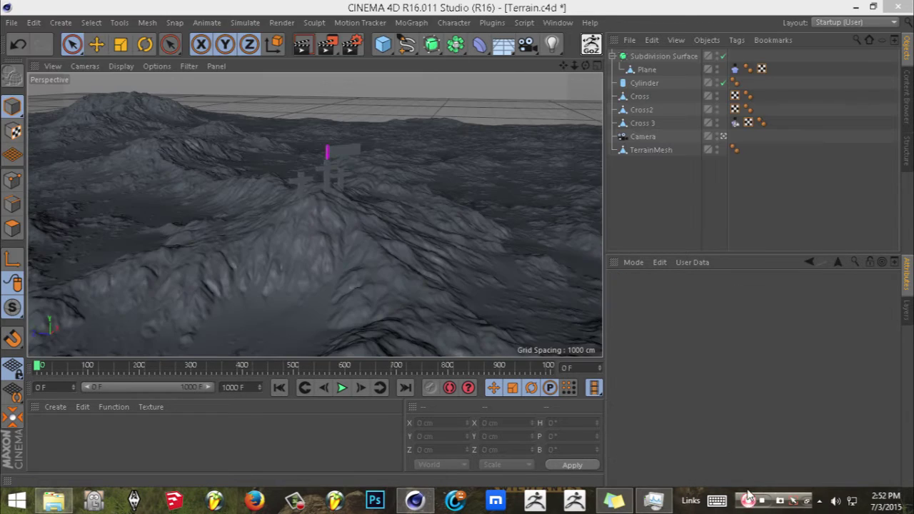
- Examine the crosses on the hilltop, select the flag above them and show the settings of its Cloth tag
drag(580, 66, 562, 67)
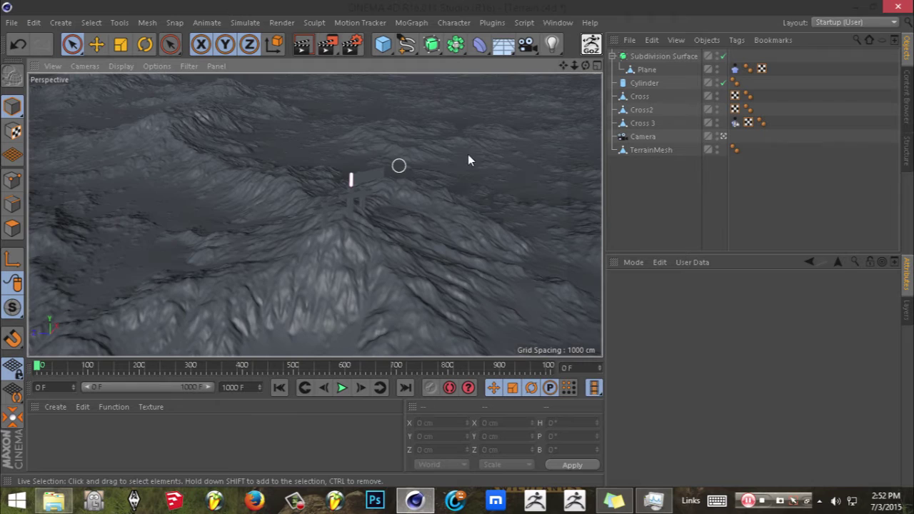
scroll(421, 203, up, 5)
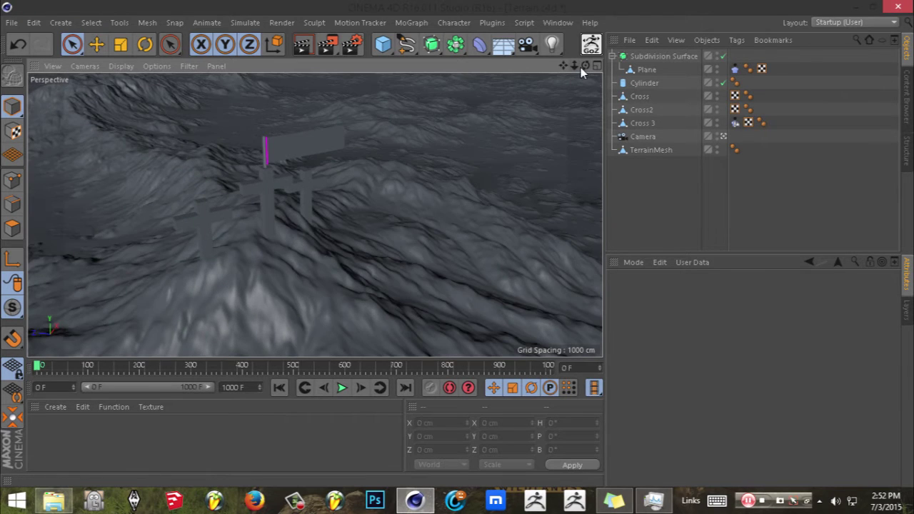
drag(581, 67, 292, 140)
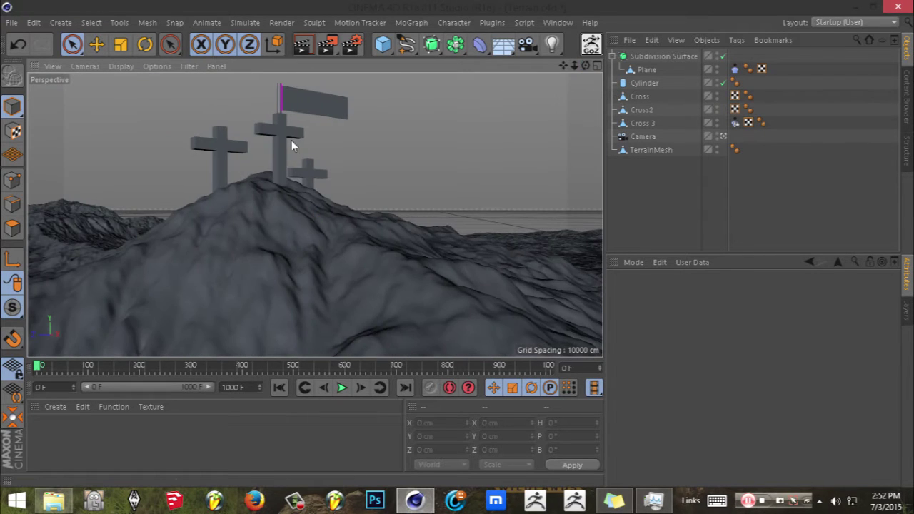
scroll(267, 128, up, 2)
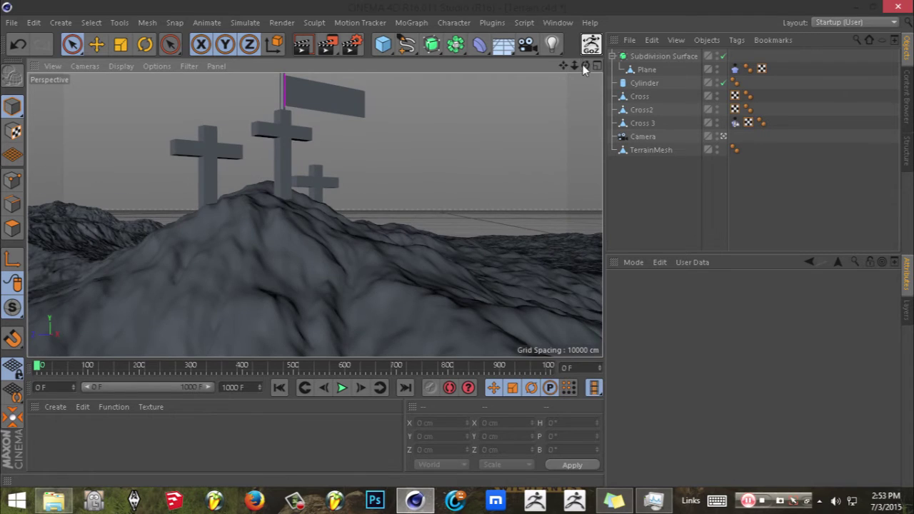
drag(583, 65, 560, 95)
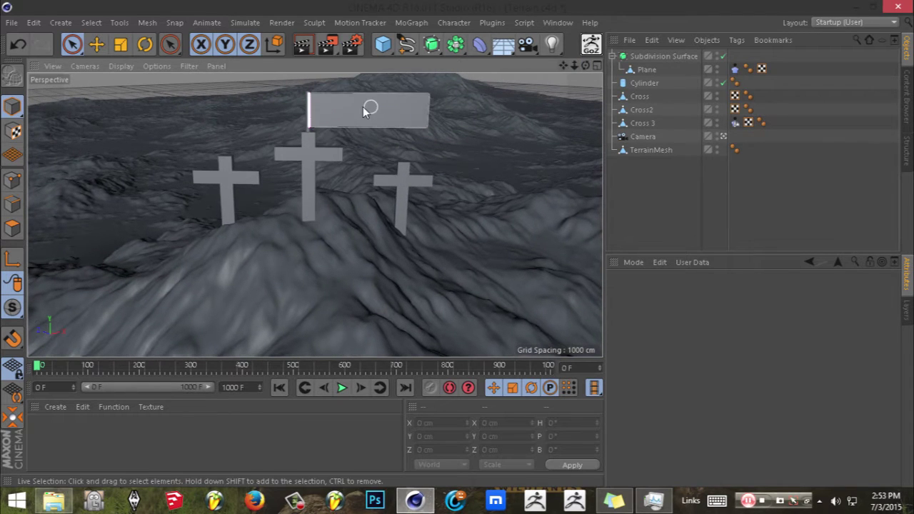
click(409, 112)
scroll(360, 118, up, 1)
scroll(358, 119, up, 3)
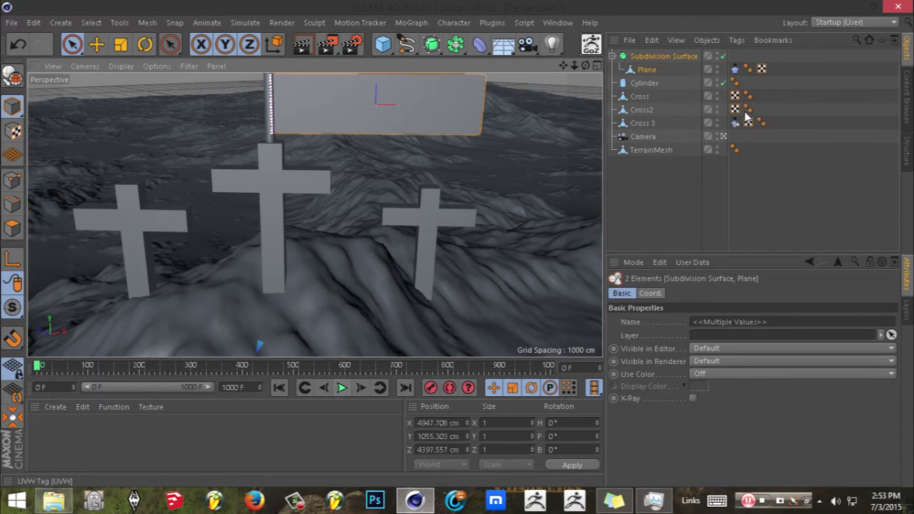
click(735, 69)
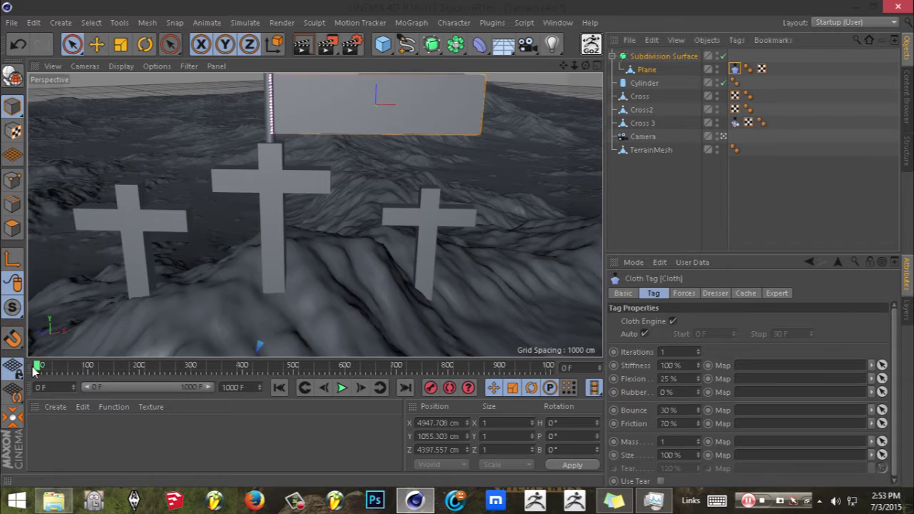
- Play the animation to preview the flag's cloth simulation and inspect the waving flag up close
click(362, 388)
click(342, 387)
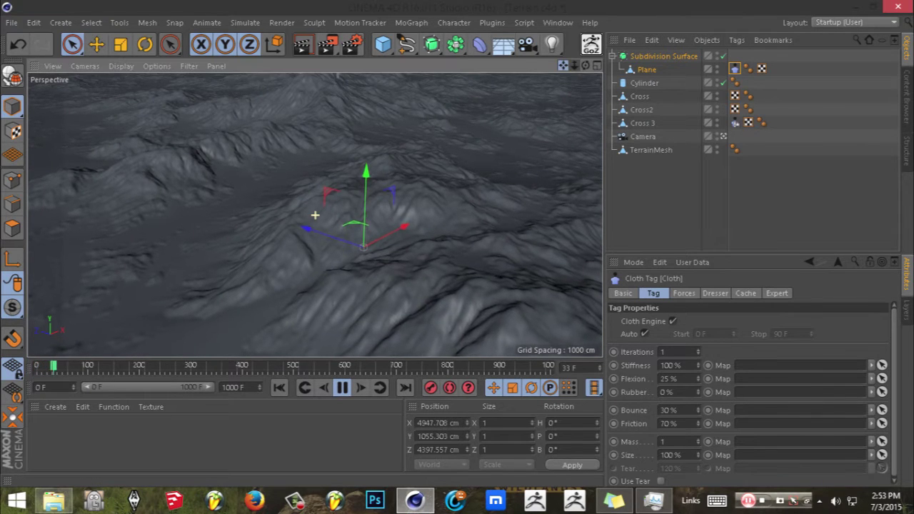
scroll(343, 205, down, 8)
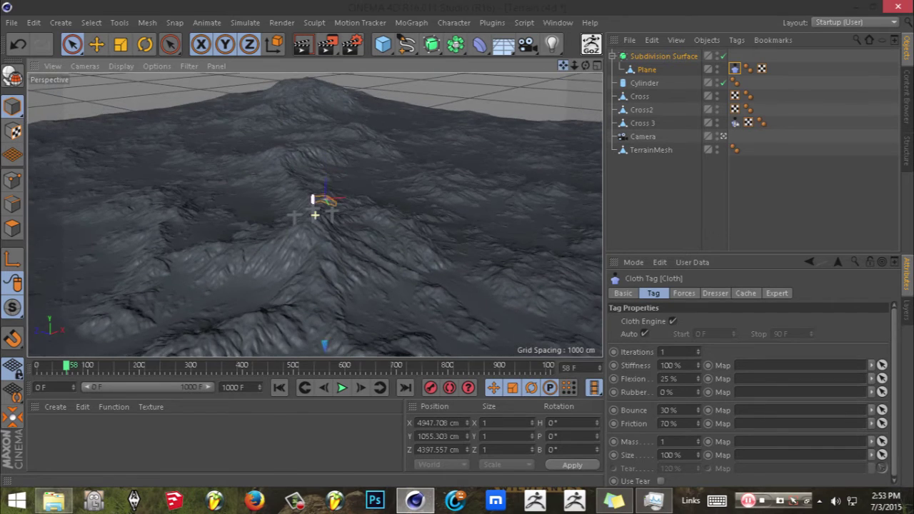
scroll(344, 204, up, 4)
scroll(267, 197, up, 5)
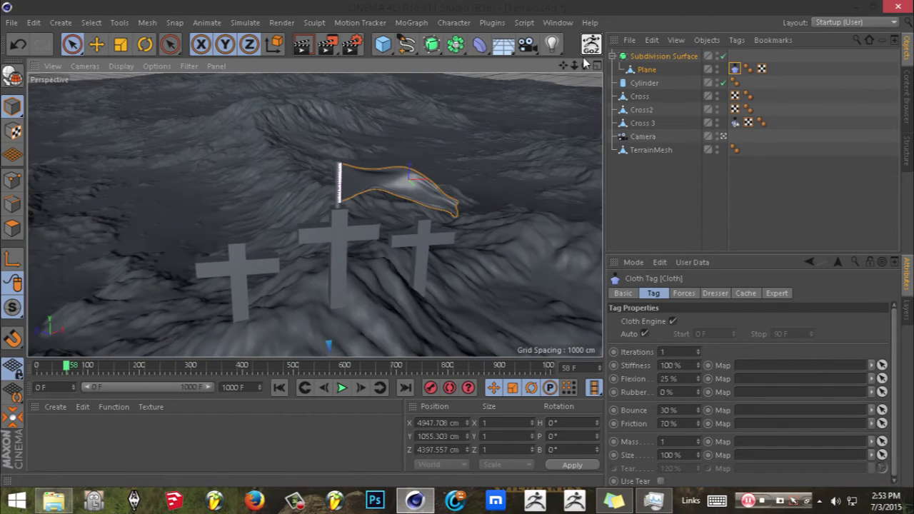
drag(585, 66, 563, 91)
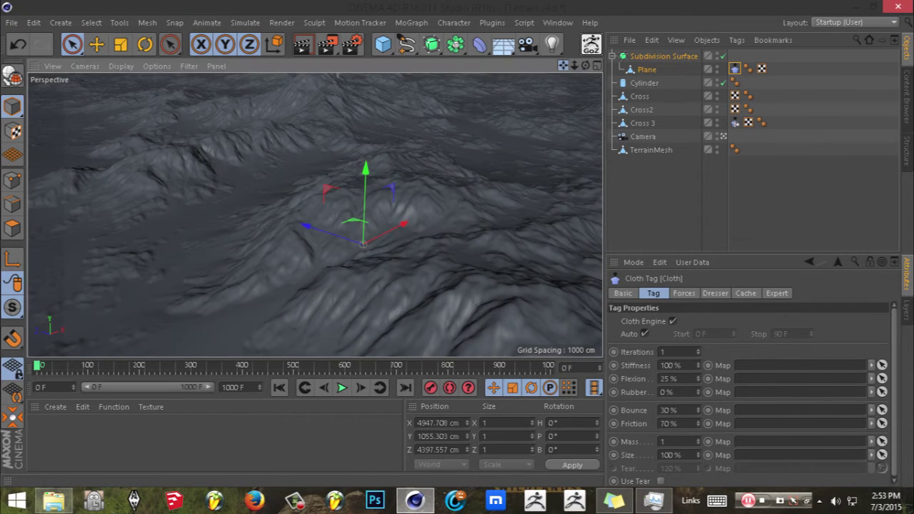
- Add an Environment object to the scene and enable its fog
scroll(315, 214, down, 6)
drag(563, 66, 561, 27)
drag(583, 68, 581, 68)
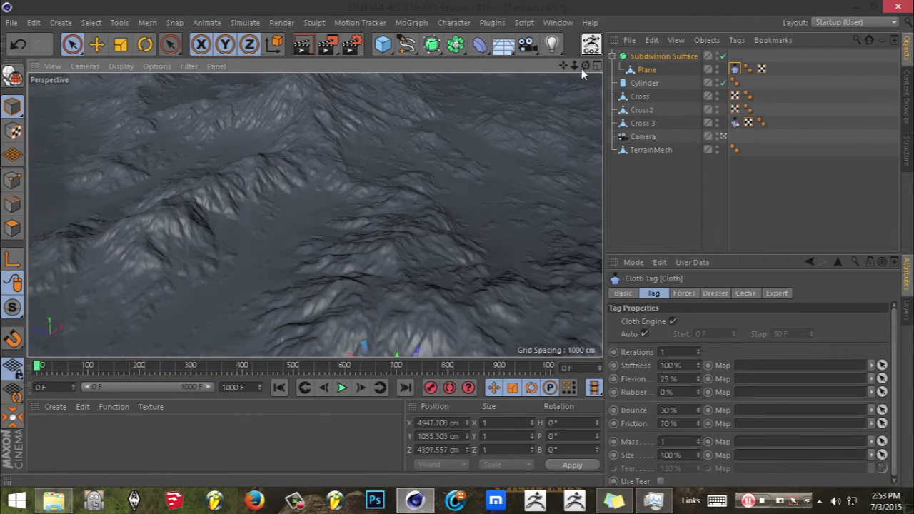
click(502, 46)
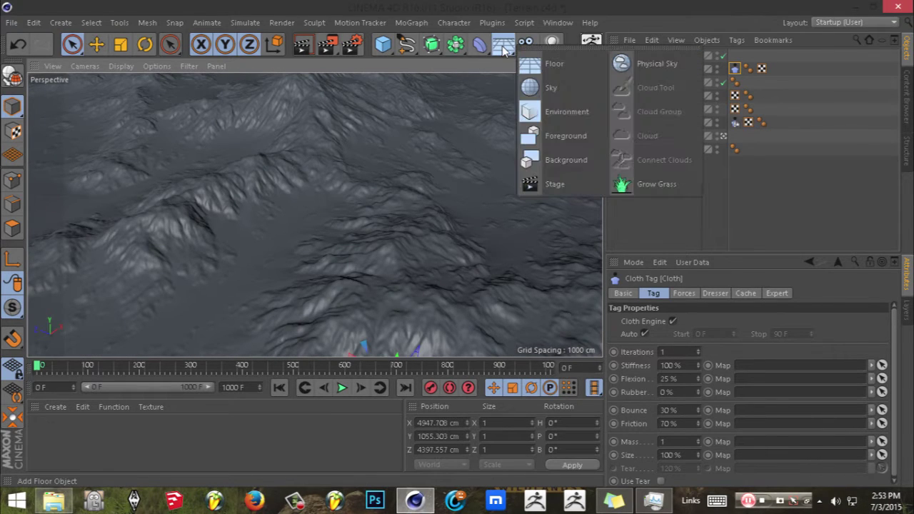
click(568, 112)
click(583, 113)
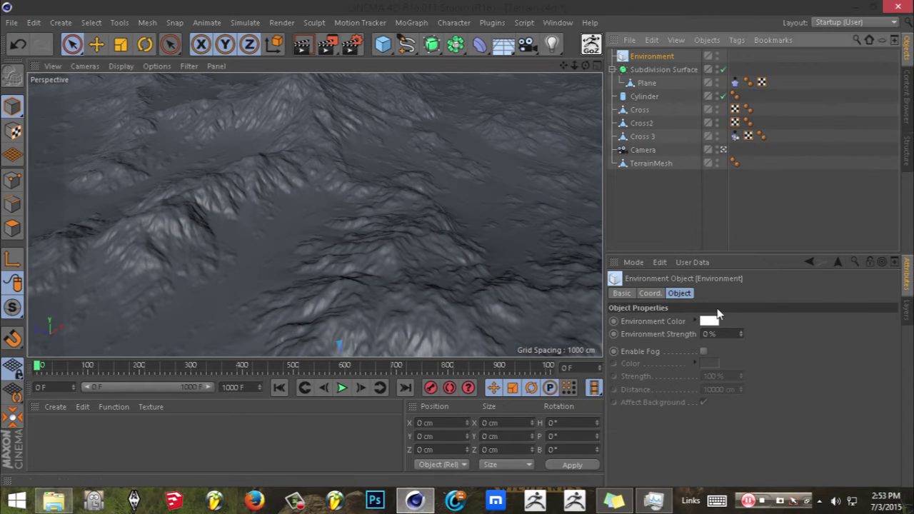
click(704, 351)
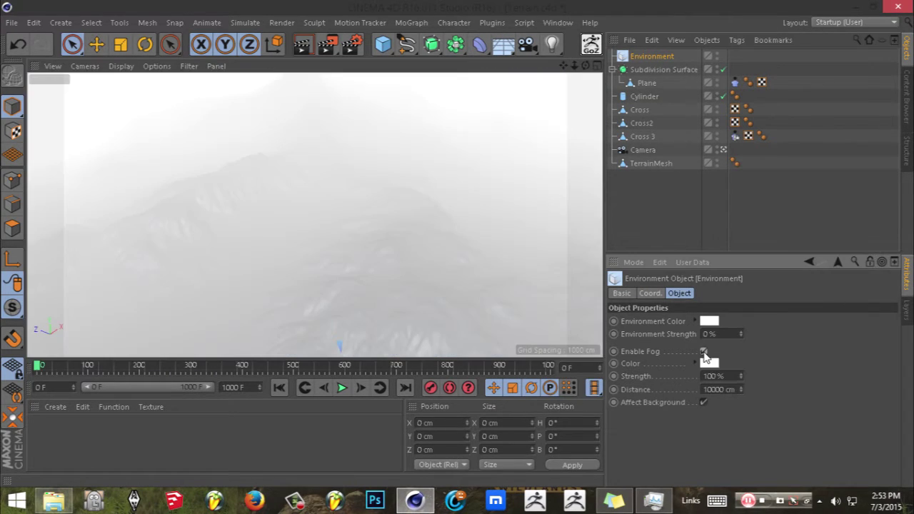
- Set the environment's fog color to a pale orange with a hue of 27°
drag(586, 65, 600, 47)
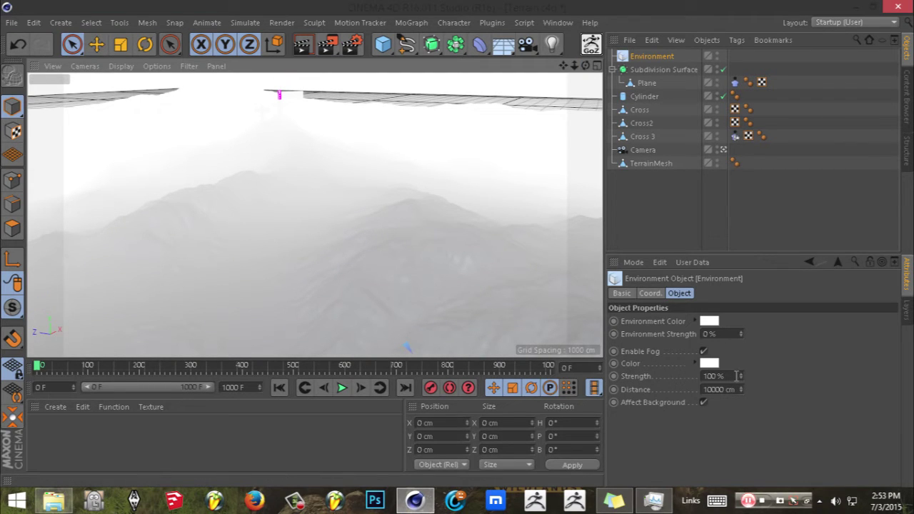
scroll(368, 273, up, 2)
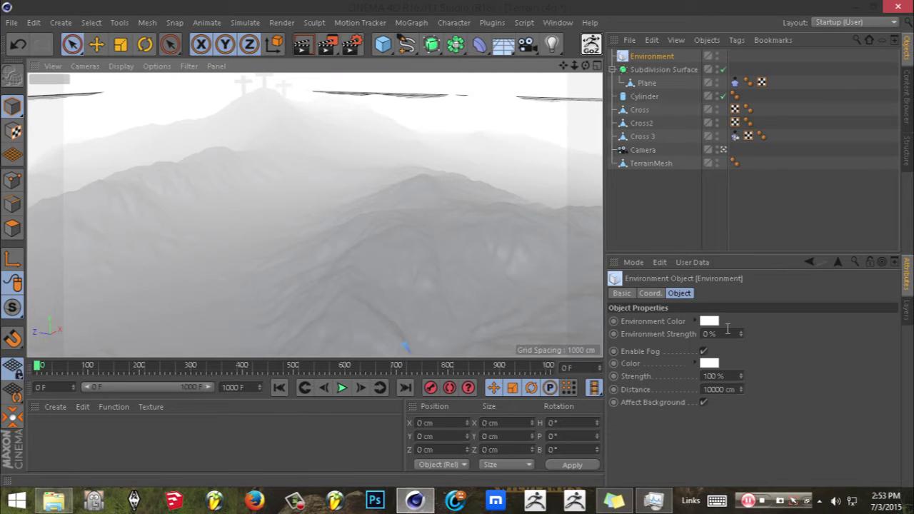
click(724, 376)
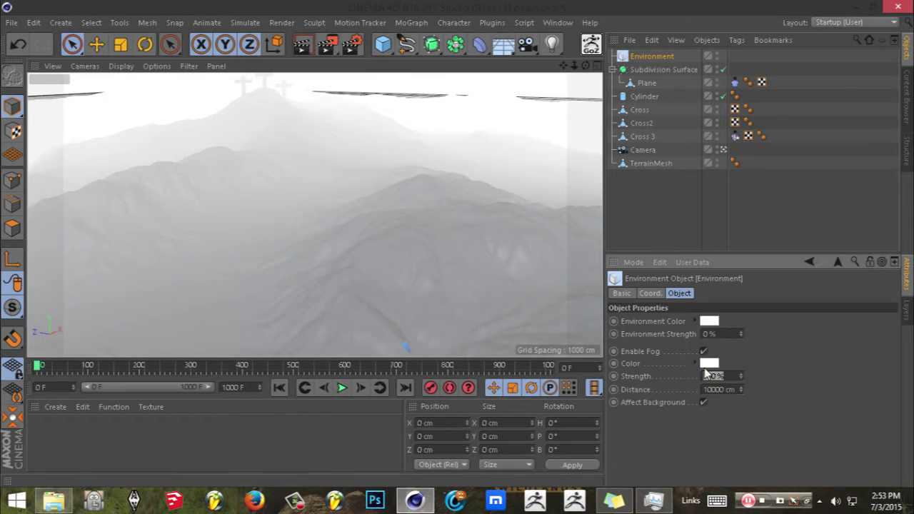
click(705, 363)
drag(702, 310, 689, 312)
click(712, 324)
click(716, 318)
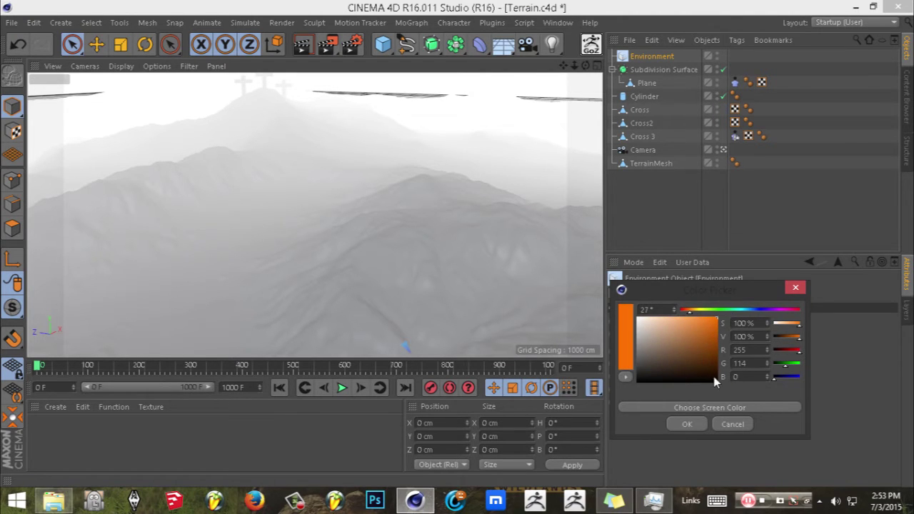
click(682, 317)
click(701, 424)
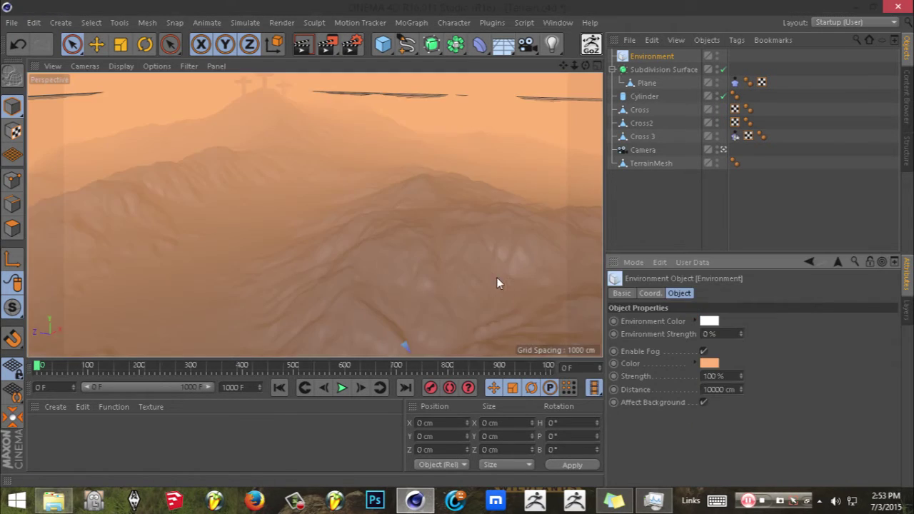
click(709, 365)
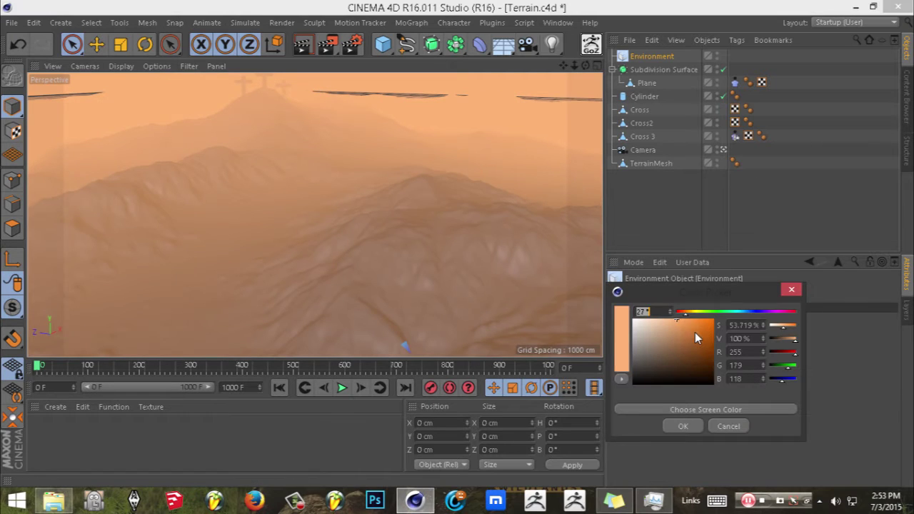
click(664, 319)
click(683, 426)
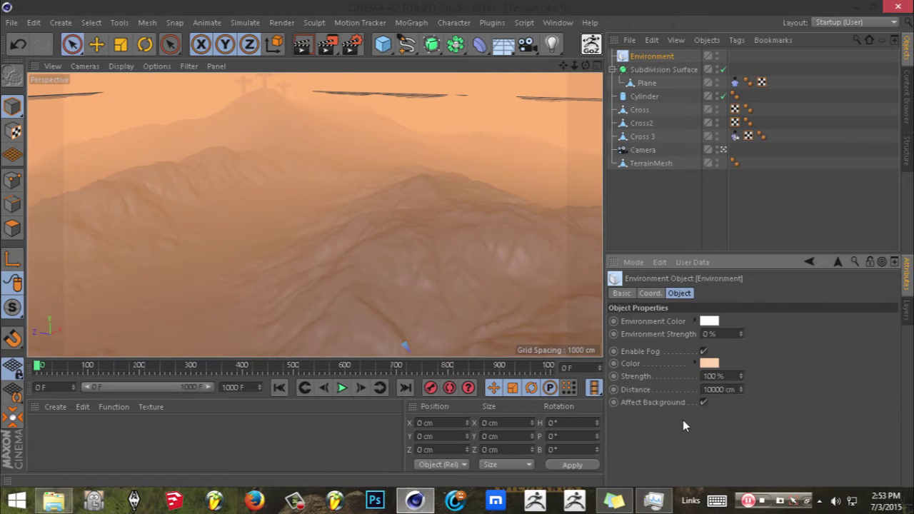
- Try a fog distance of 5000 cm for the environment and return it to 10000 cm
drag(585, 65, 486, 57)
drag(563, 67, 589, 95)
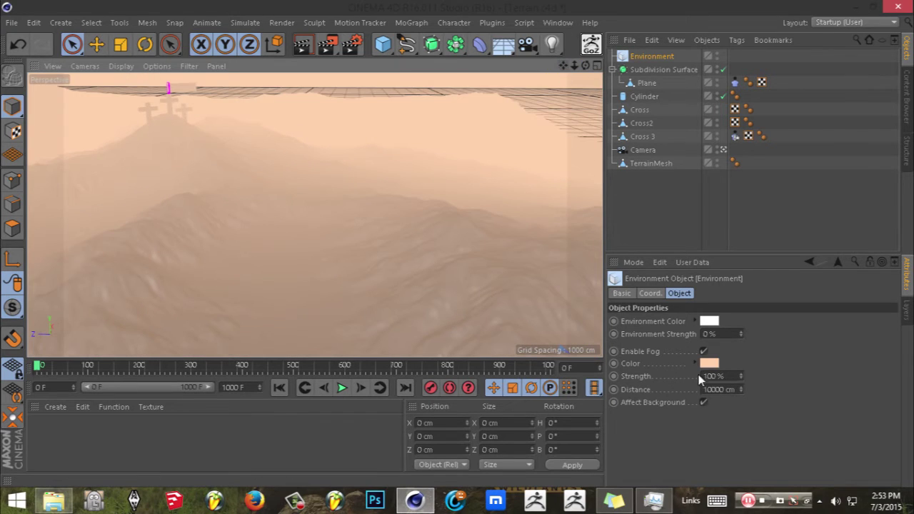
drag(738, 391, 693, 393)
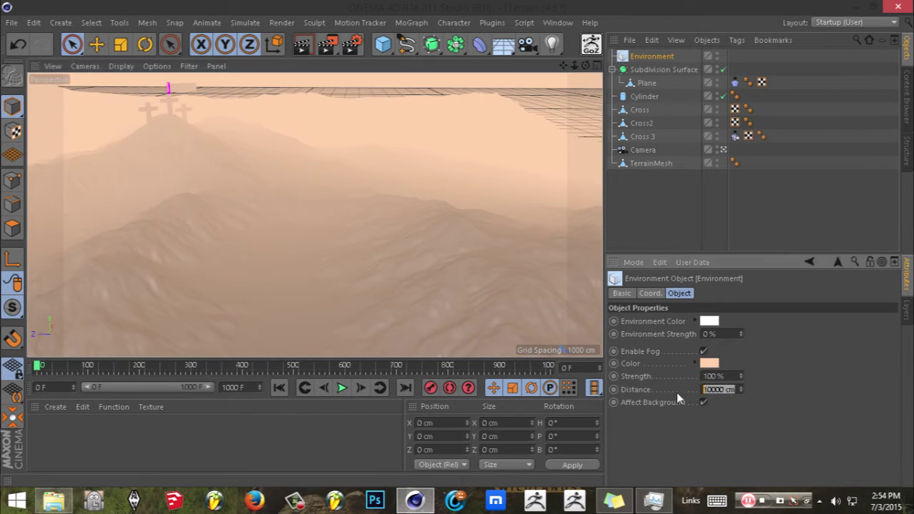
text(5000)
key(Return)
text(100)
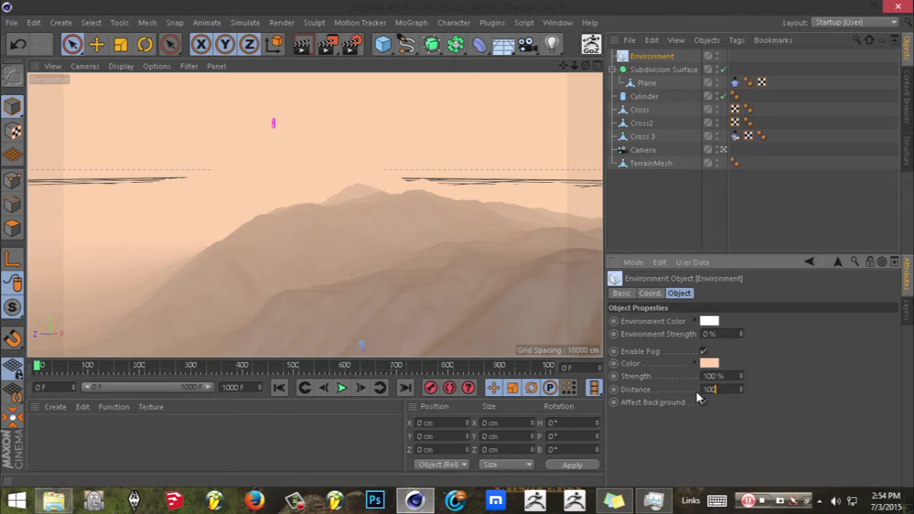
text(00)
key(Return)
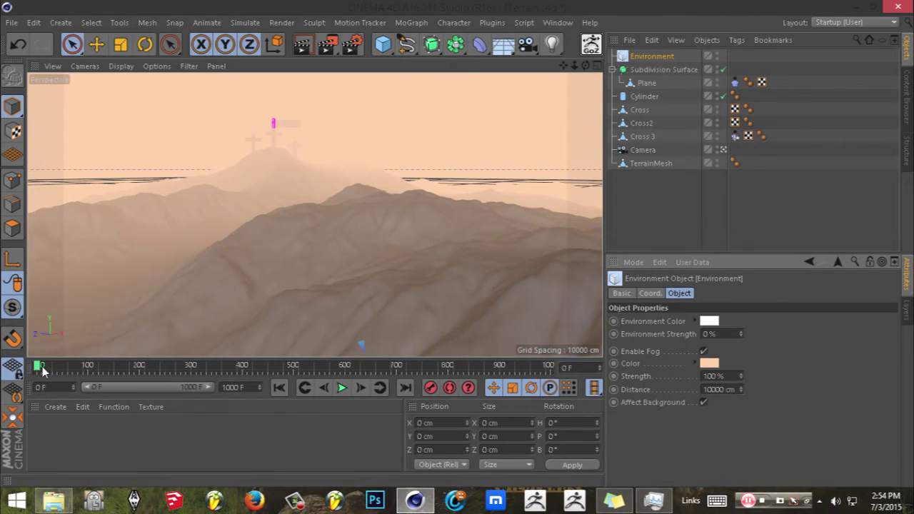
- Scrub the timeline at frame 0 to check the fog from the animation's starting view
mouse_move(41, 368)
mouse_down()
mouse_move(296, 342)
mouse_move(218, 364)
mouse_move(37, 366)
mouse_up()
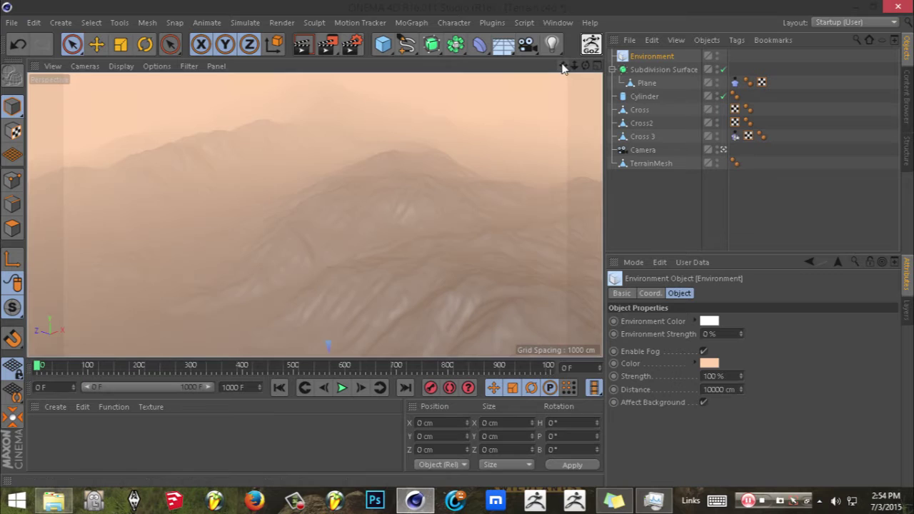
- Create a new material with a black color (RGB 0, 0, 0) and apply it to the terrain mesh
double_click(204, 440)
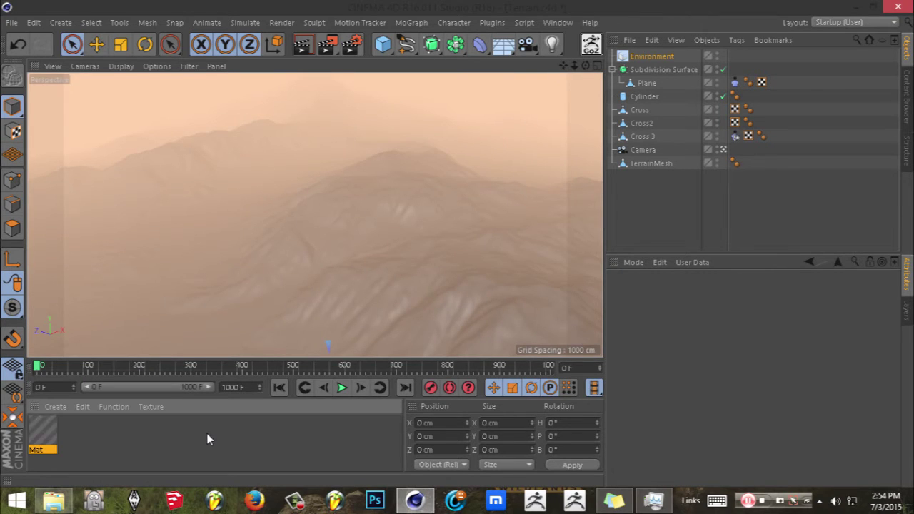
double_click(49, 427)
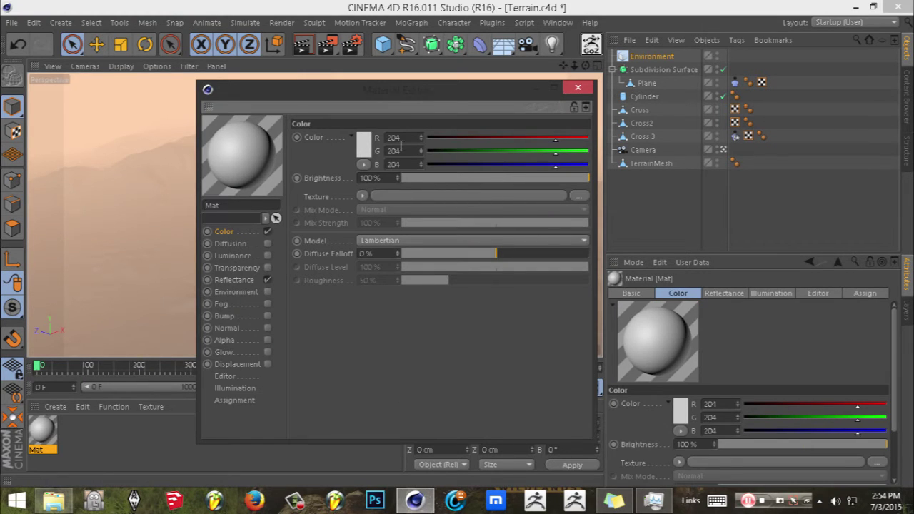
click(368, 148)
drag(369, 151, 324, 197)
click(341, 207)
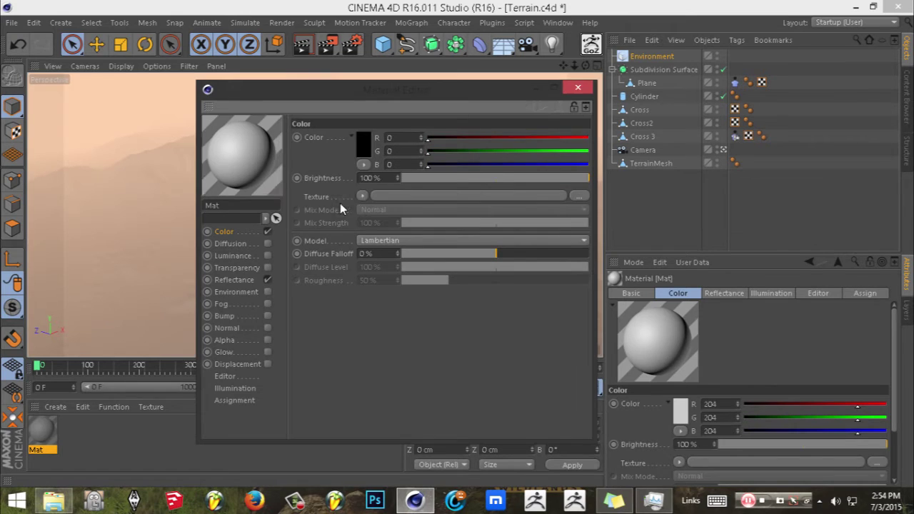
click(578, 87)
drag(91, 379, 409, 209)
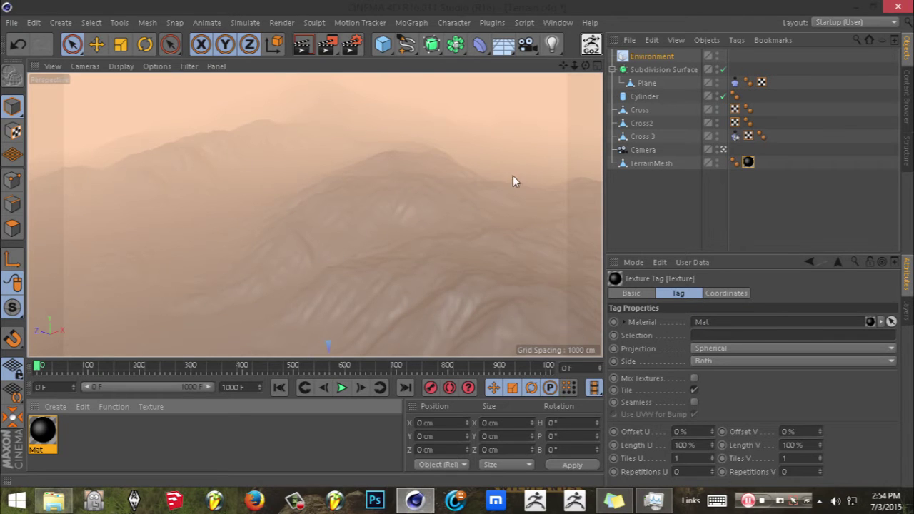
- Disable the reflectance channel of the black material so the terrain renders without highlights
mouse_move(585, 66)
mouse_down()
mouse_move(586, 76)
mouse_move(586, 56)
mouse_move(585, 87)
mouse_move(586, 62)
mouse_move(596, 55)
mouse_up()
drag(43, 366, 140, 365)
double_click(43, 431)
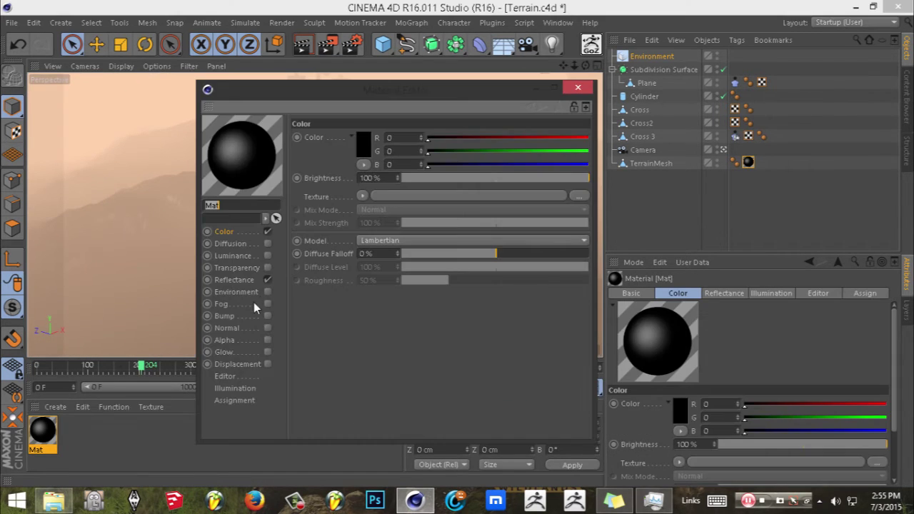
click(267, 280)
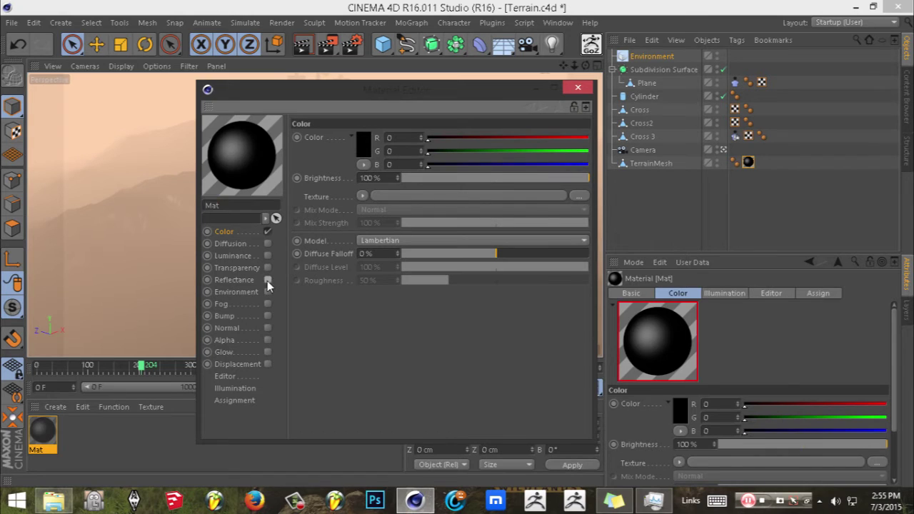
click(578, 87)
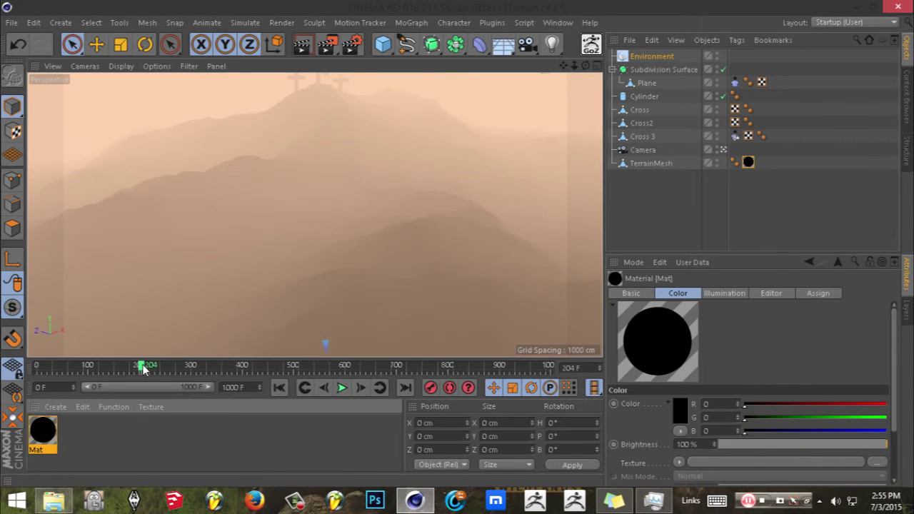
- Apply the black material to all three crosses on the mountain peak
drag(142, 365, 226, 368)
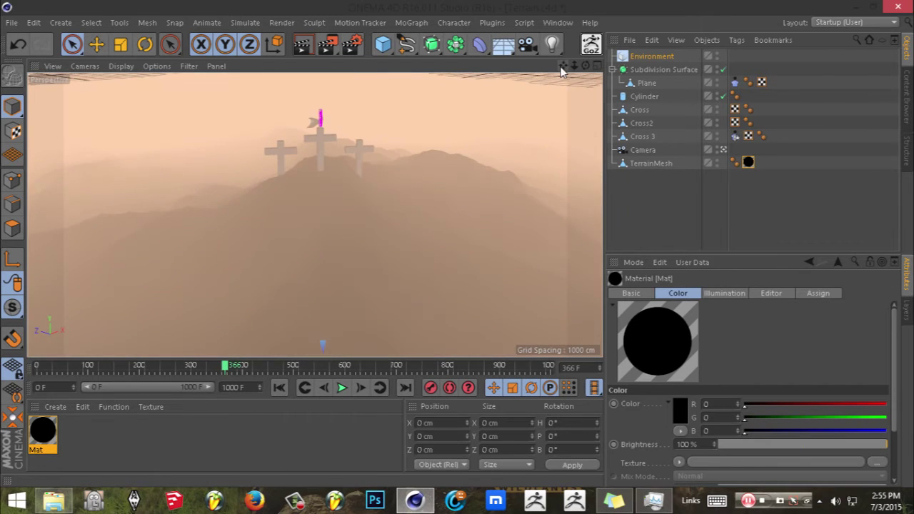
drag(563, 66, 563, 19)
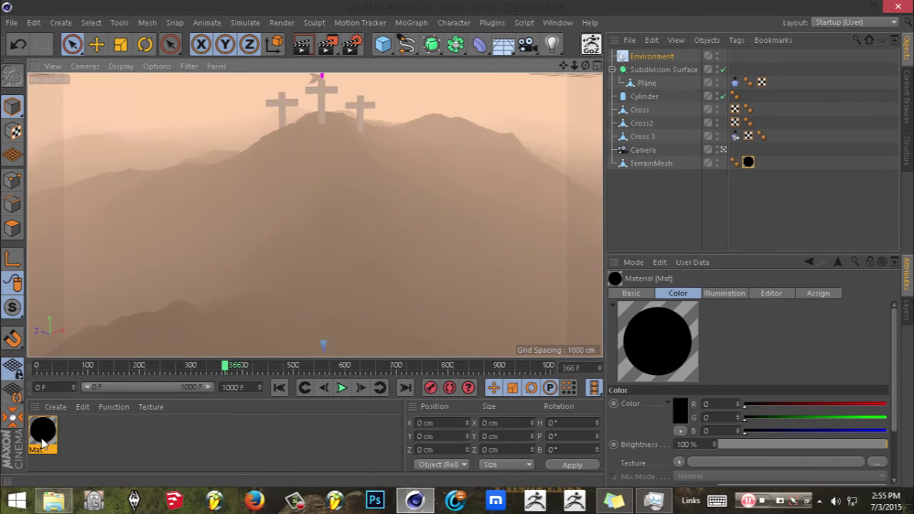
drag(564, 66, 559, 86)
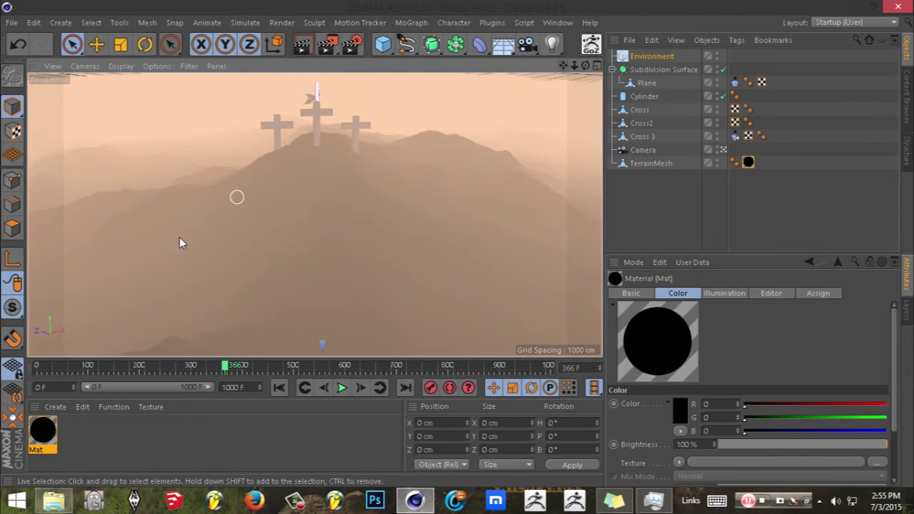
scroll(306, 132, up, 4)
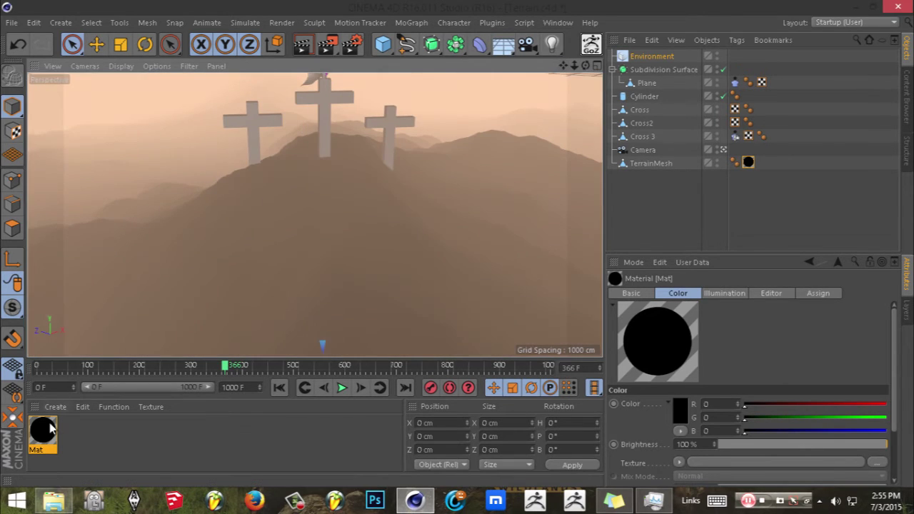
drag(42, 429, 265, 119)
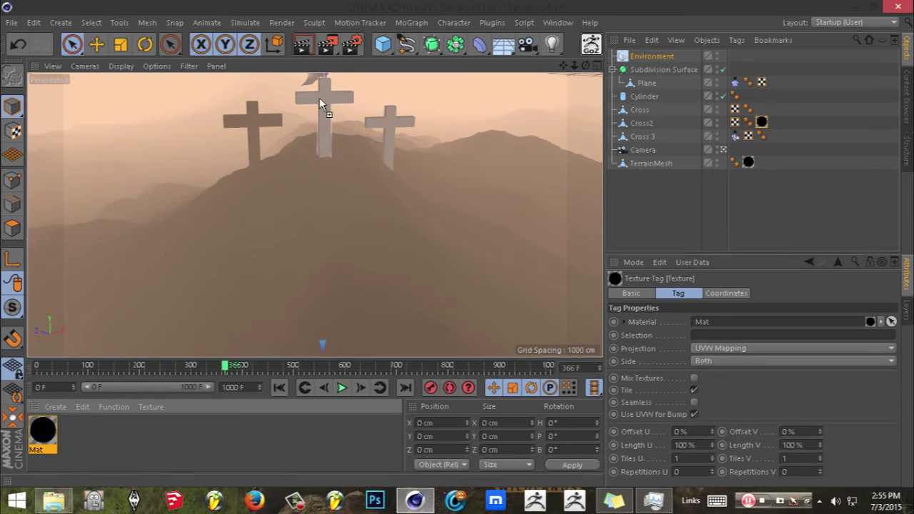
drag(48, 427, 392, 124)
- Apply the black material to the cloth flag's plane and to the cylinder flagpole
drag(561, 62, 561, 66)
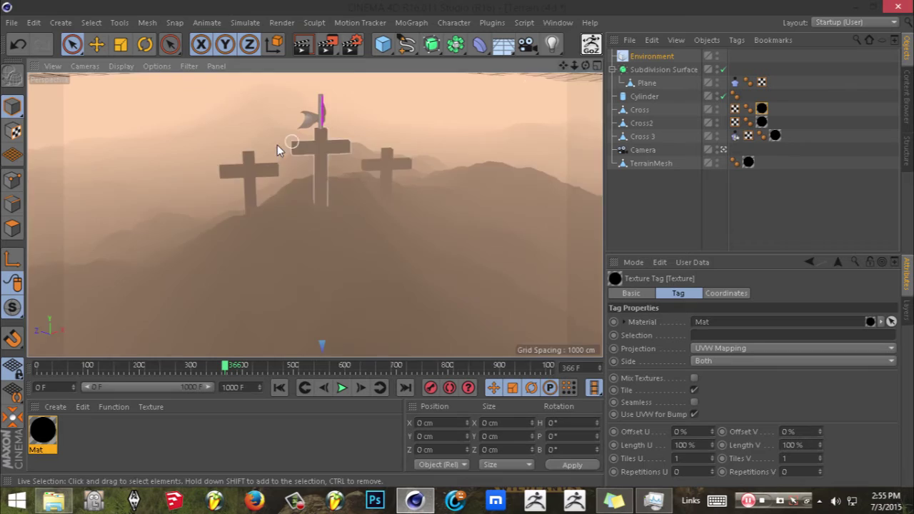
scroll(279, 147, up, 3)
drag(341, 94, 341, 94)
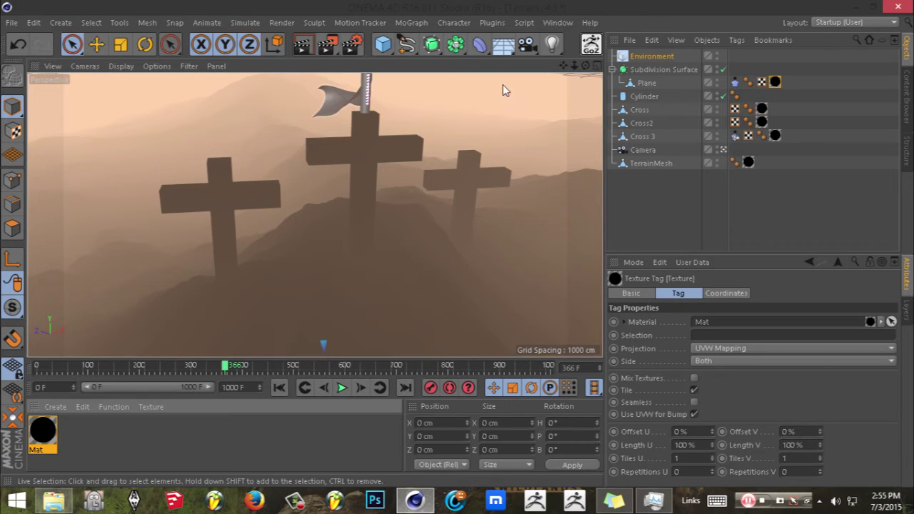
drag(586, 65, 577, 79)
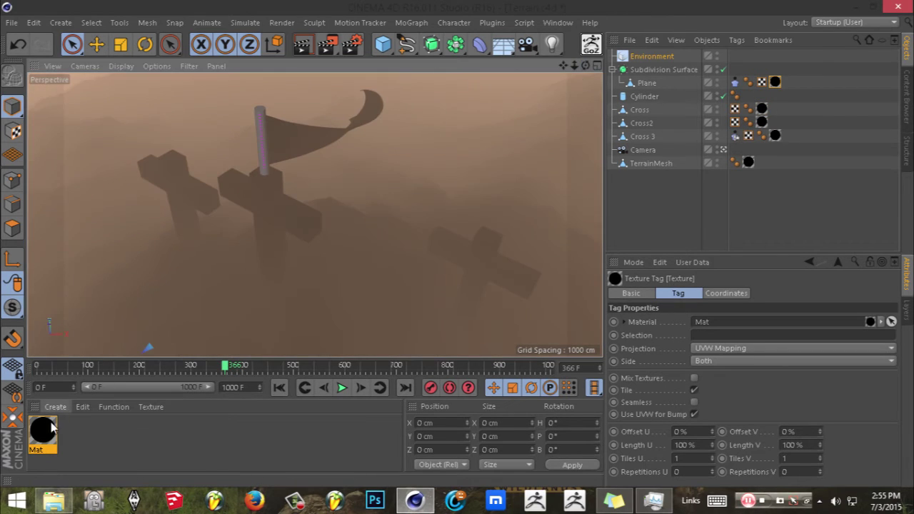
drag(52, 427, 261, 116)
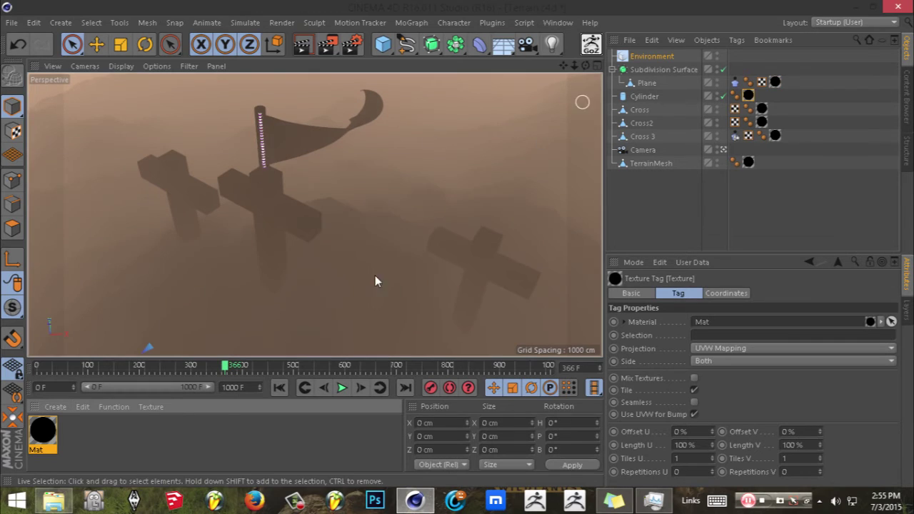
- Preview the animation from frame 0 to its end and examine the silhouetted crosses and terrain in the fog from several angles
drag(227, 367, 36, 367)
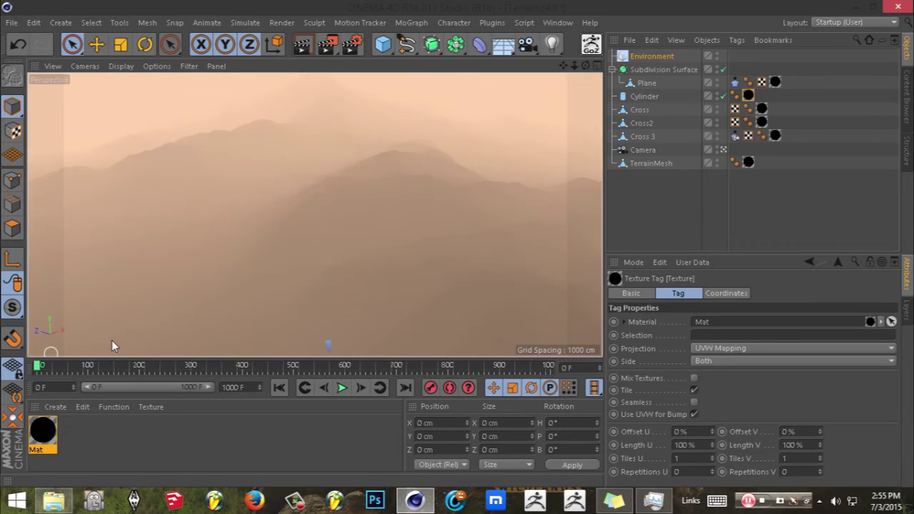
click(342, 387)
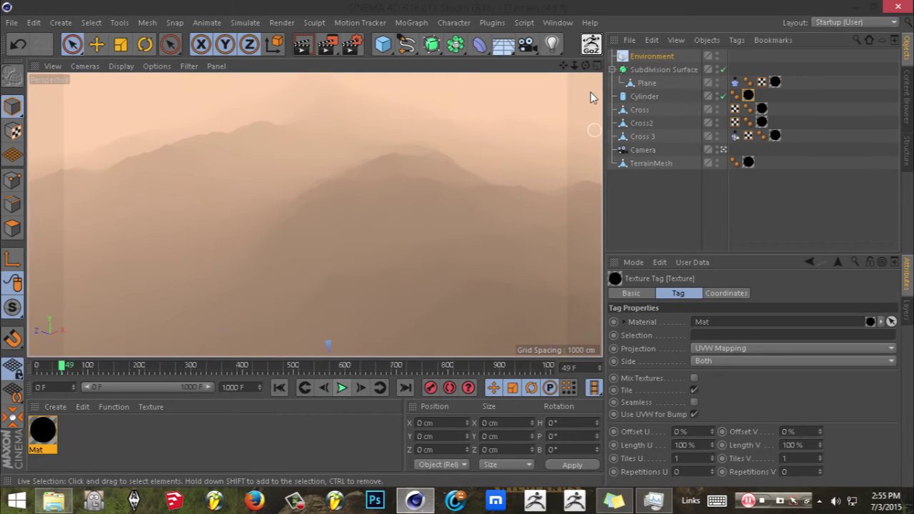
drag(574, 66, 563, 108)
scroll(317, 175, up, 5)
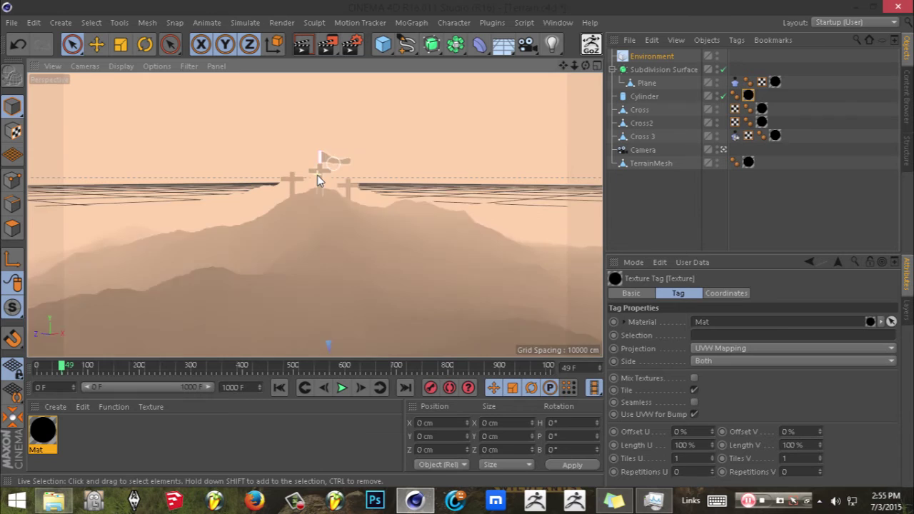
drag(585, 66, 614, 100)
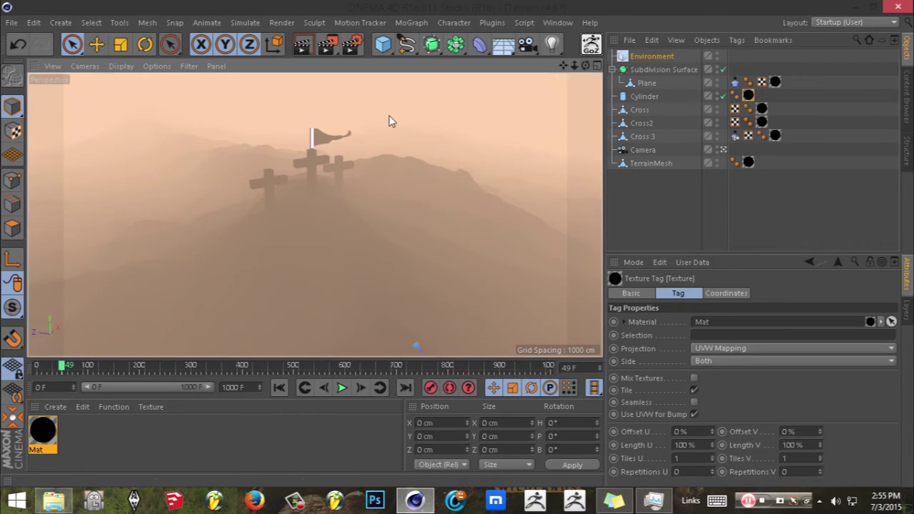
drag(63, 367, 498, 348)
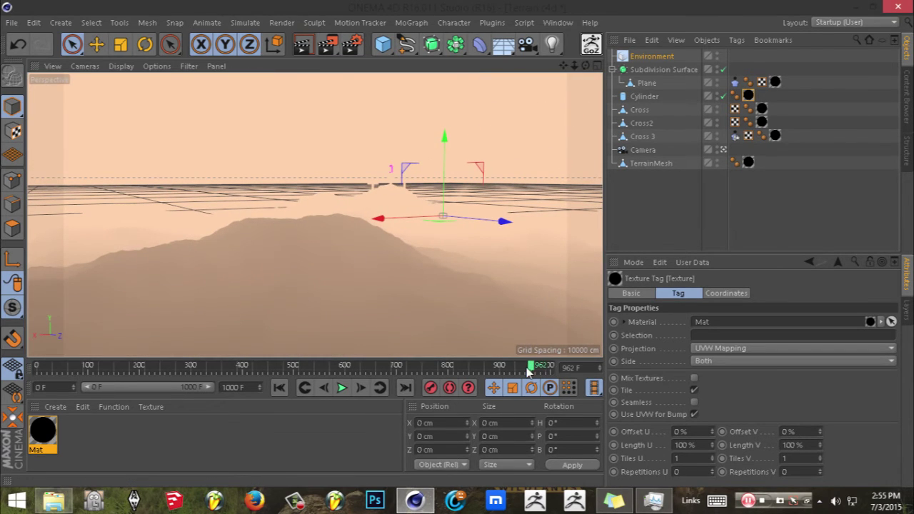
drag(528, 366, 4, 365)
drag(564, 66, 564, 109)
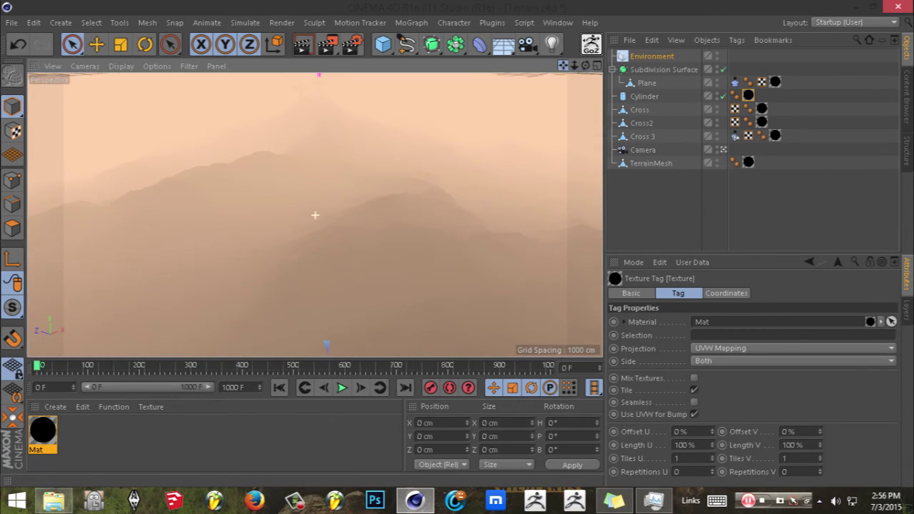
- Try a fully saturated orange fog color (RGB 255, 114, 0) on the environment and preview it up to frame 387
click(661, 56)
click(707, 363)
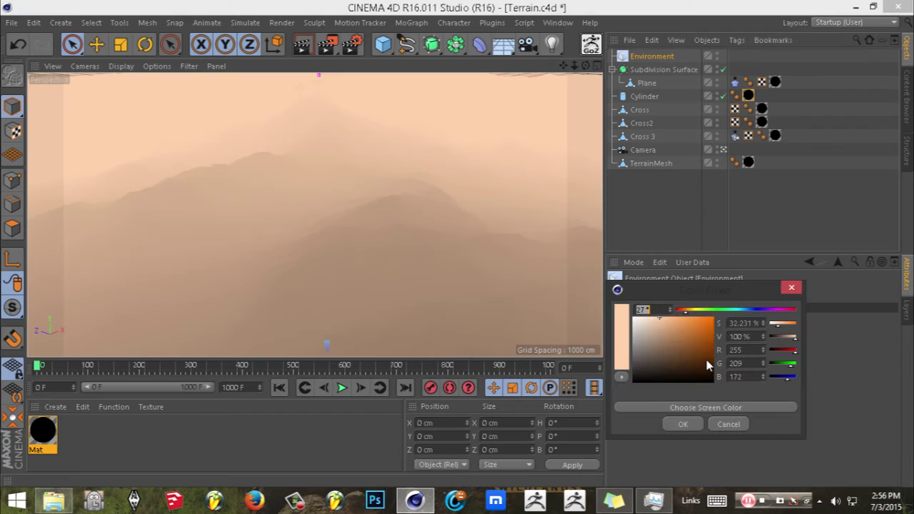
drag(693, 336, 743, 296)
click(682, 422)
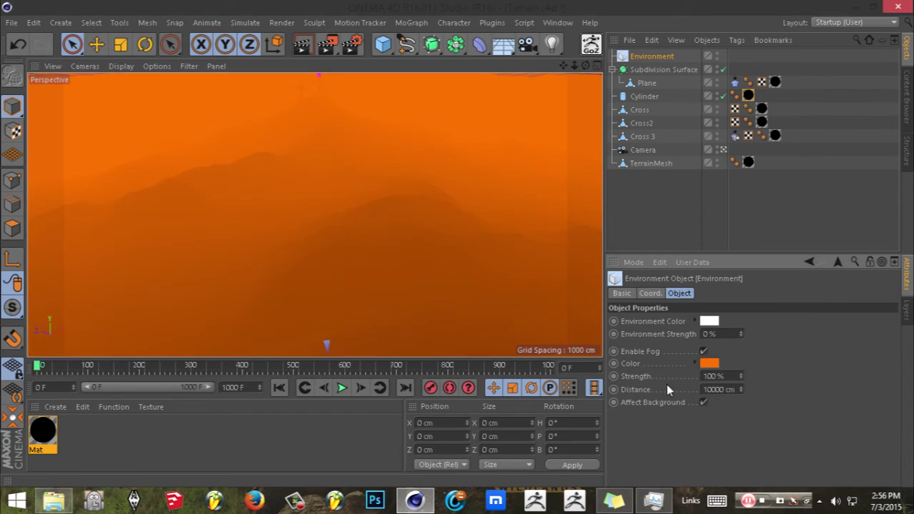
drag(37, 366, 235, 366)
- Try a bright green fog color with a hue of 119° on the environment and scrub the animation to frame 415
click(711, 364)
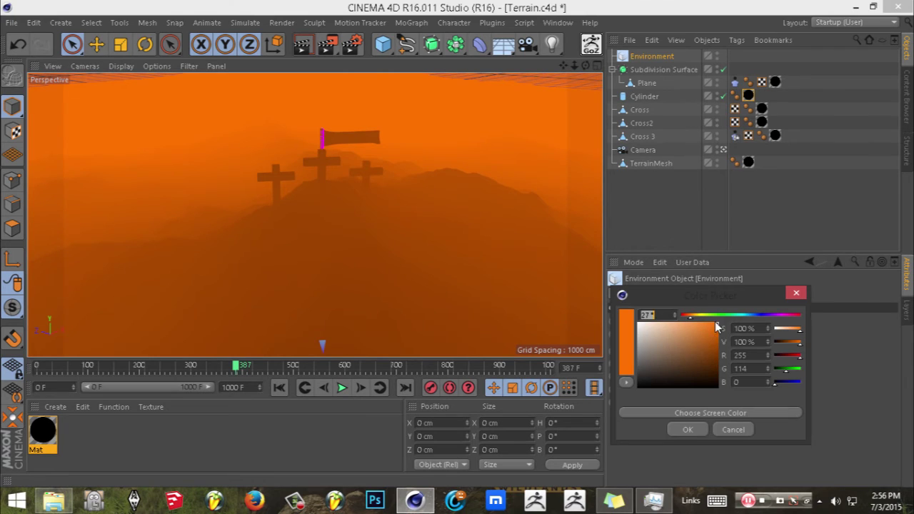
click(720, 315)
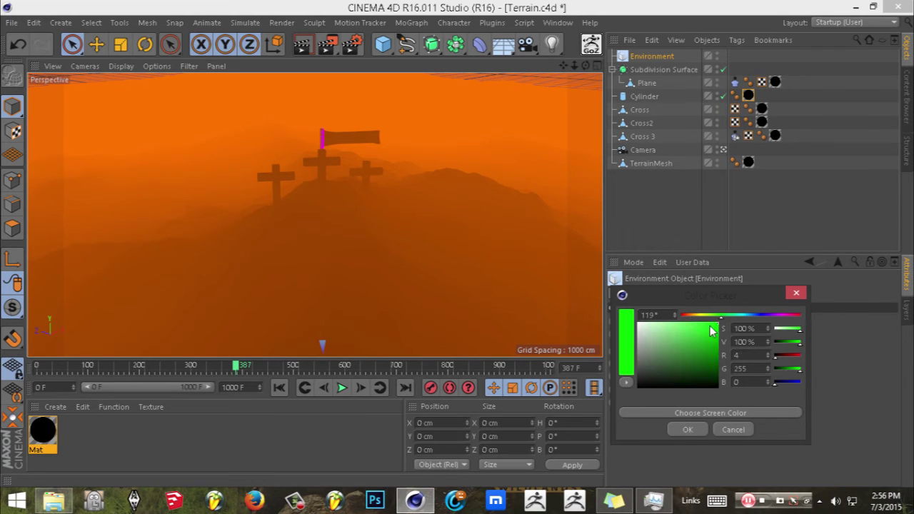
click(688, 430)
drag(227, 368, 32, 370)
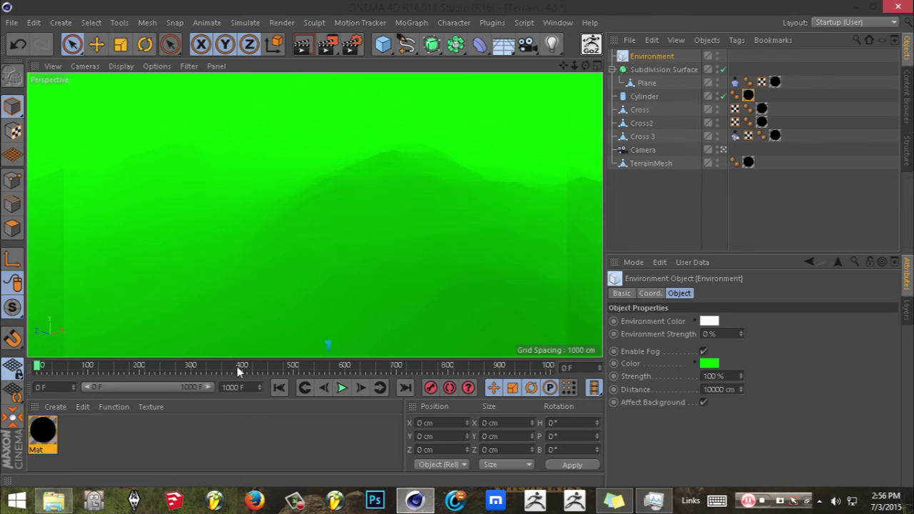
drag(40, 367, 250, 365)
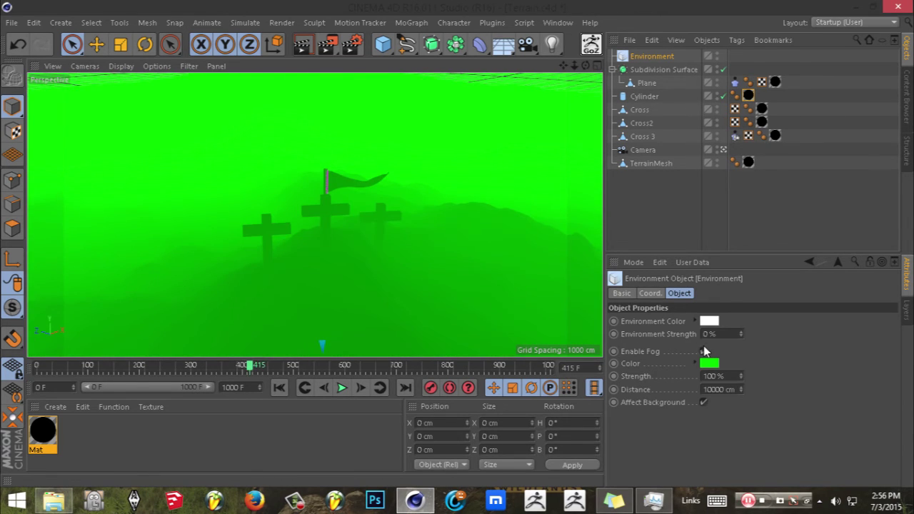
- Set the environment's fog color to deep blue with a hue of 237° and preview it from frame 0 to 391
click(710, 365)
click(758, 312)
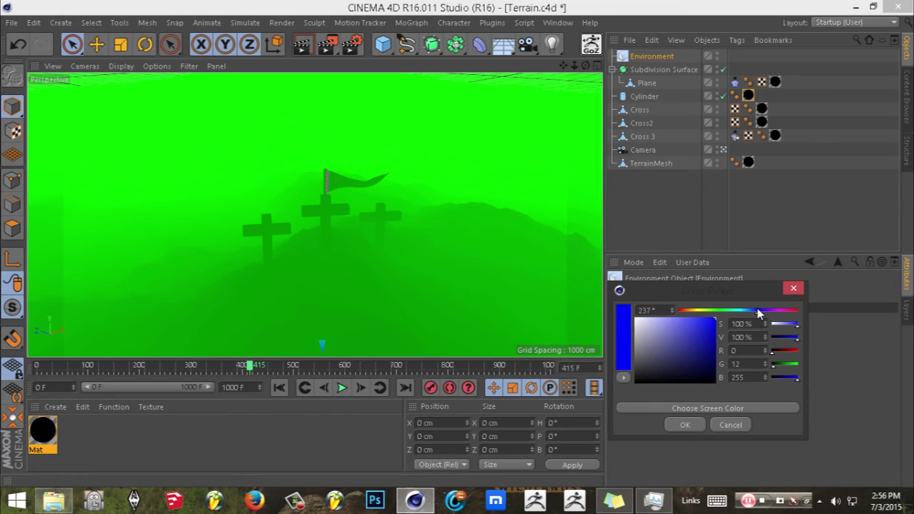
click(687, 424)
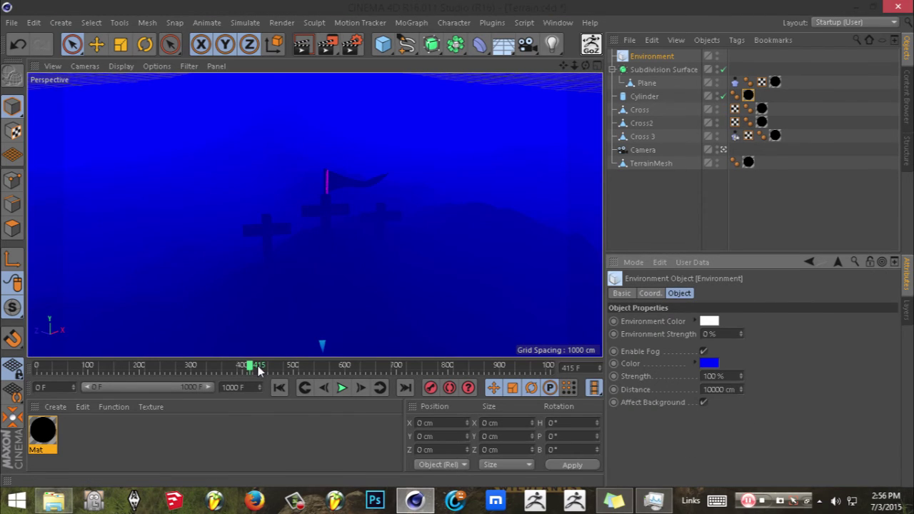
drag(259, 370, 37, 367)
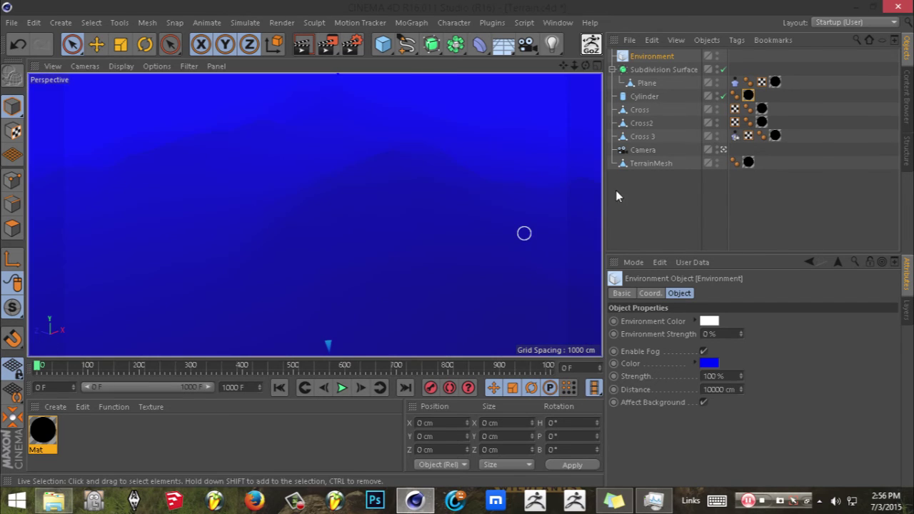
click(642, 197)
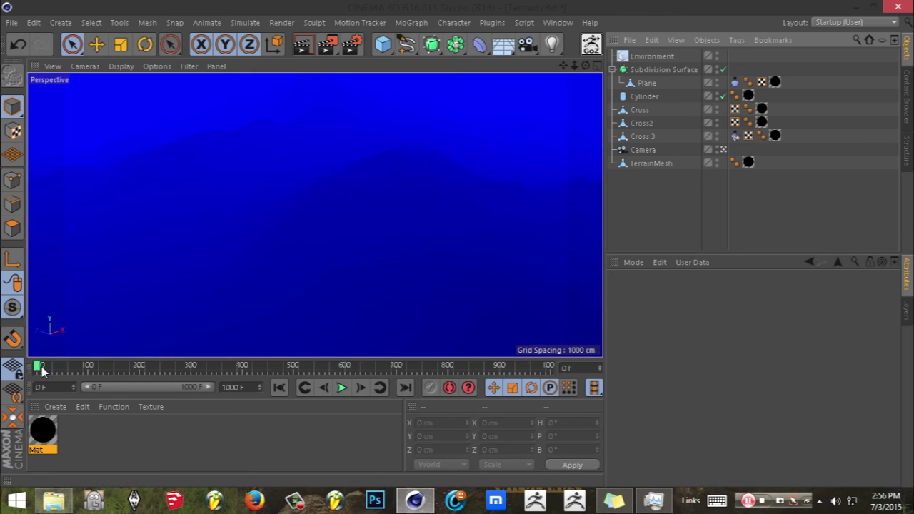
drag(42, 369, 238, 361)
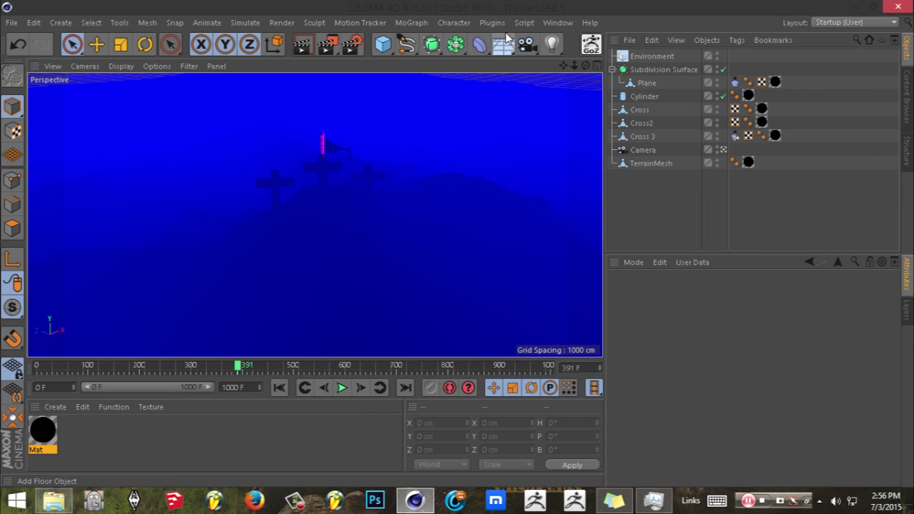